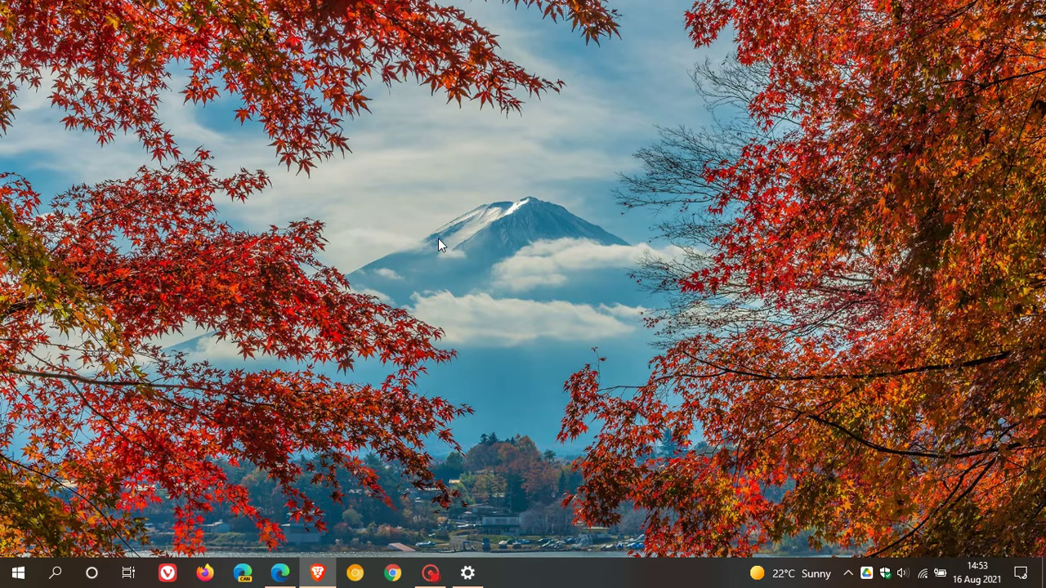
- Switch to Microsoft Edge and search the Microsoft Update Catalog for 5005033, looking through the listed updates
left_click(468, 573)
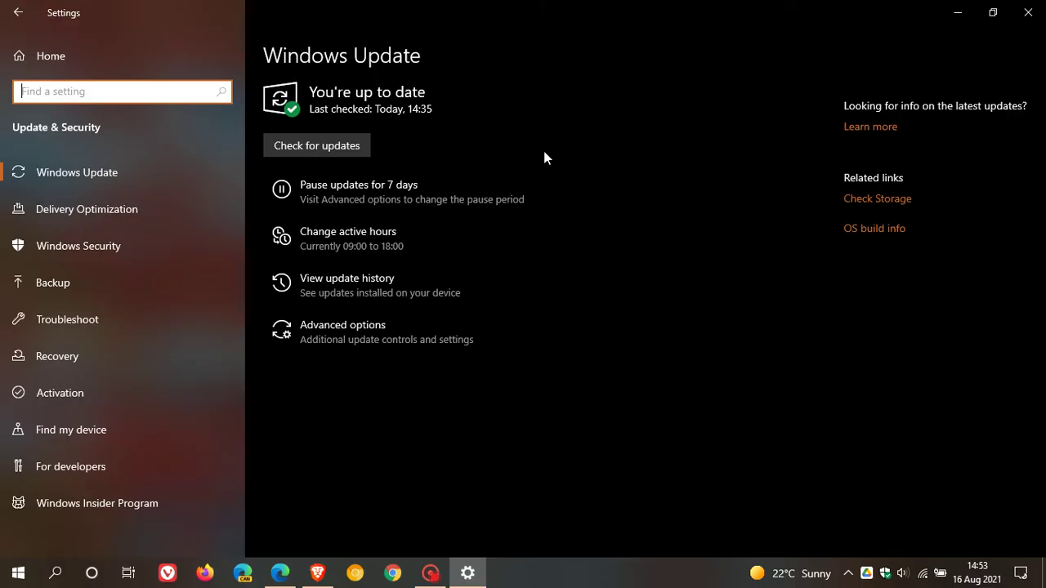
left_click(280, 572)
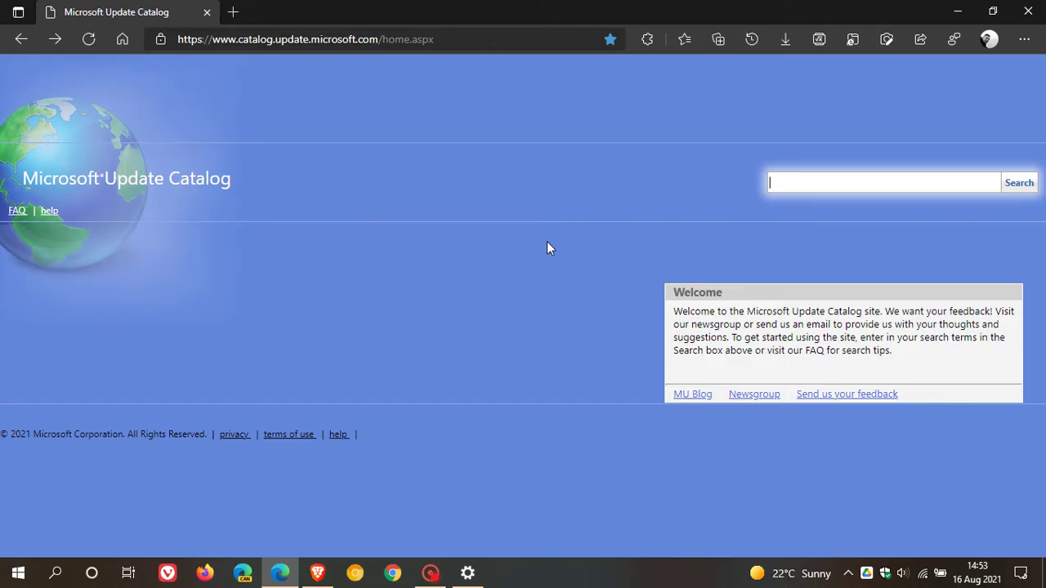
type("5005033")
key("Return")
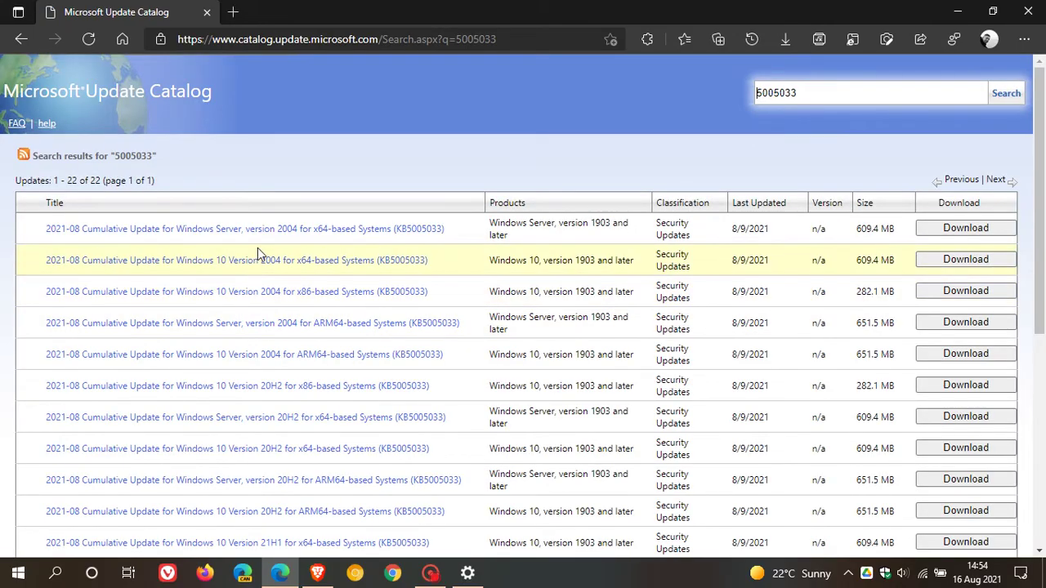
scroll(257, 253, "down", 5)
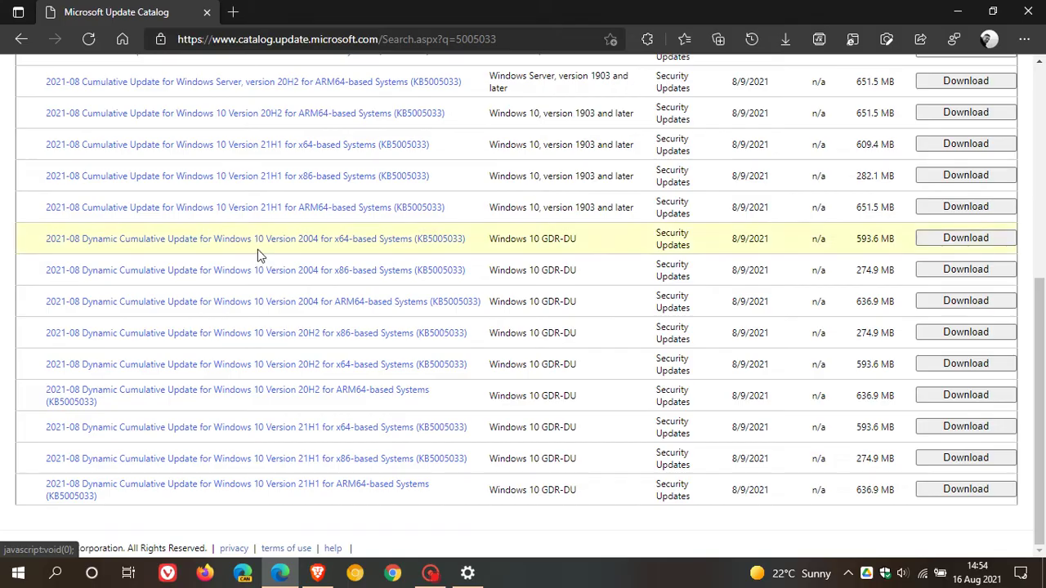
scroll(257, 249, "up", 5)
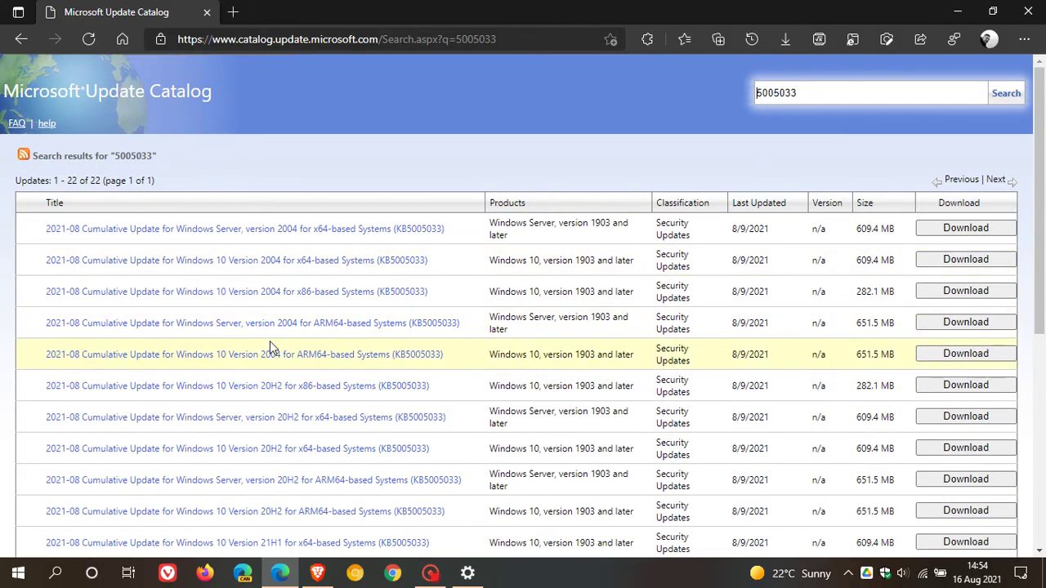
- Switch to Windows Settings, locate the About entry in the System settings, and return to the update catalog
left_click(467, 573)
left_click(14, 15)
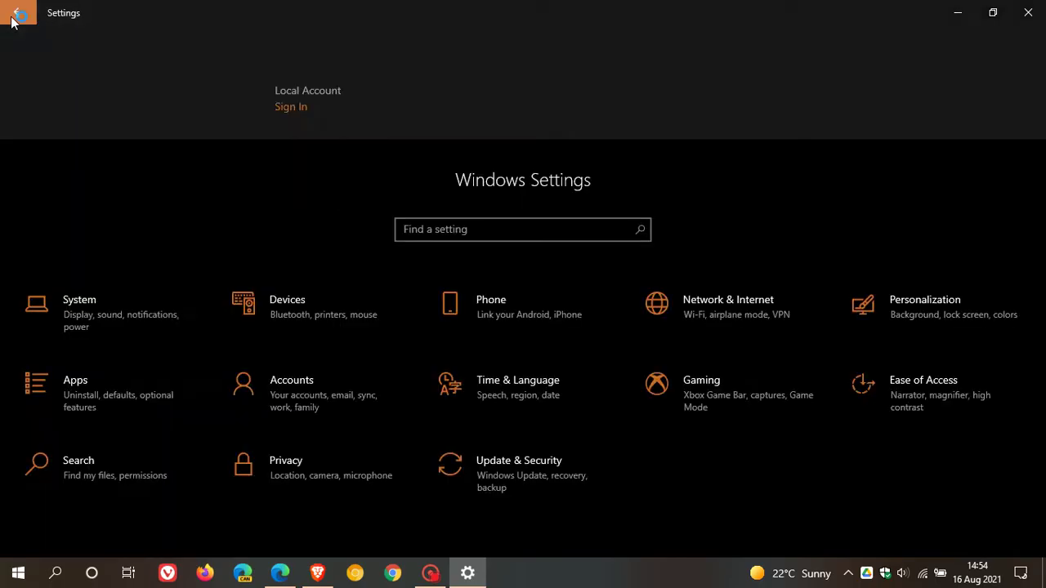
left_click(107, 269)
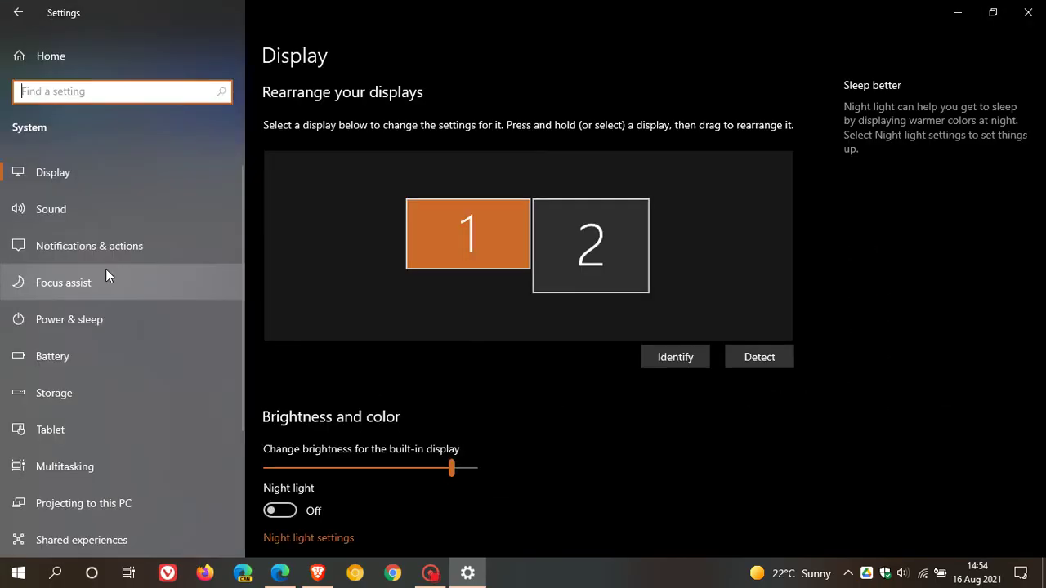
scroll(105, 277, "down", 3)
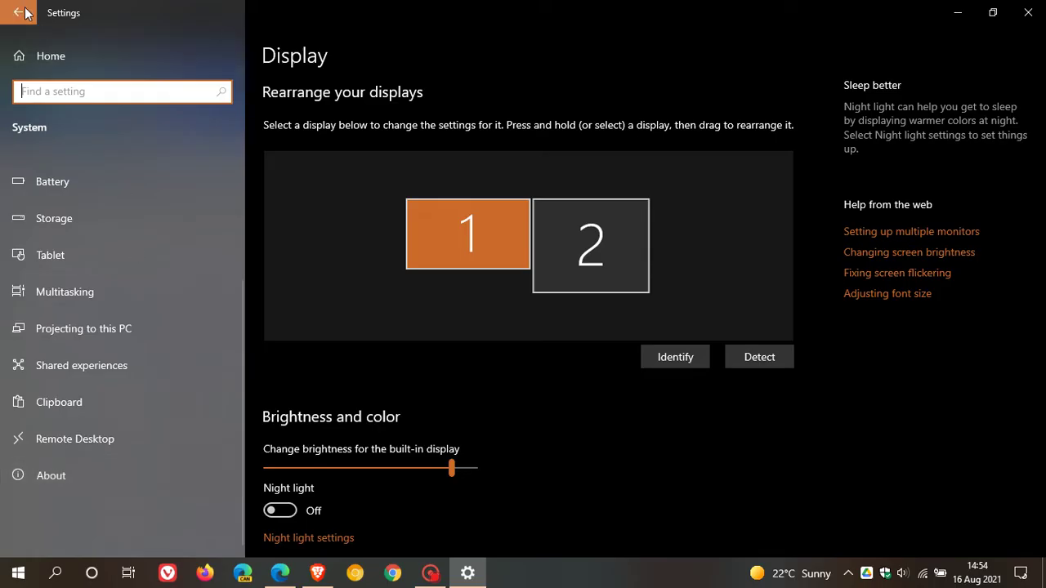
left_click(964, 16)
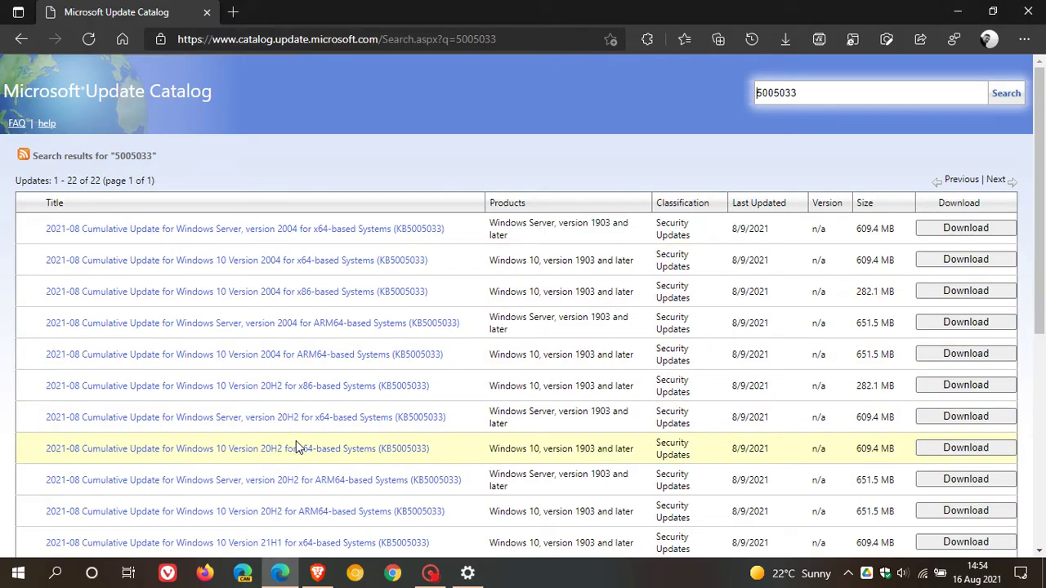
- Review the package details and install resources of the 2021-08 Cumulative Update for Windows 10 Version 21H1 x64 (KB5005033)
scroll(308, 419, "down", 3)
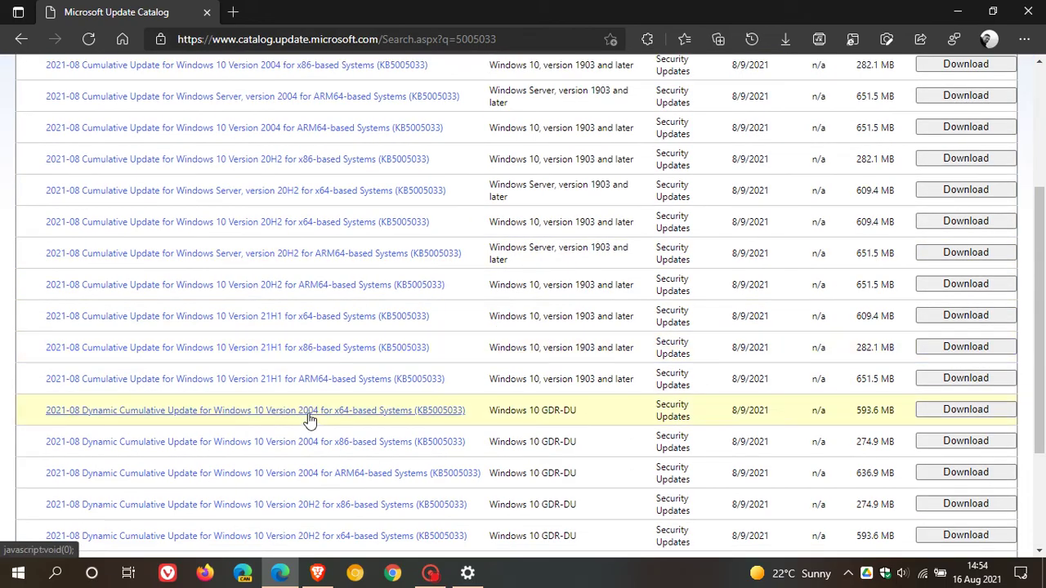
left_click(300, 319)
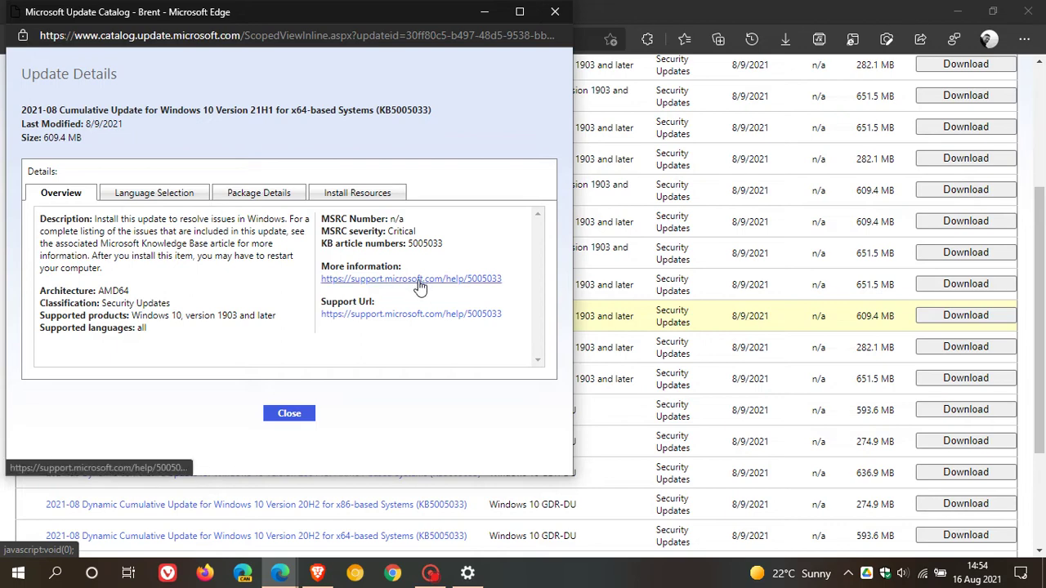
left_click(248, 193)
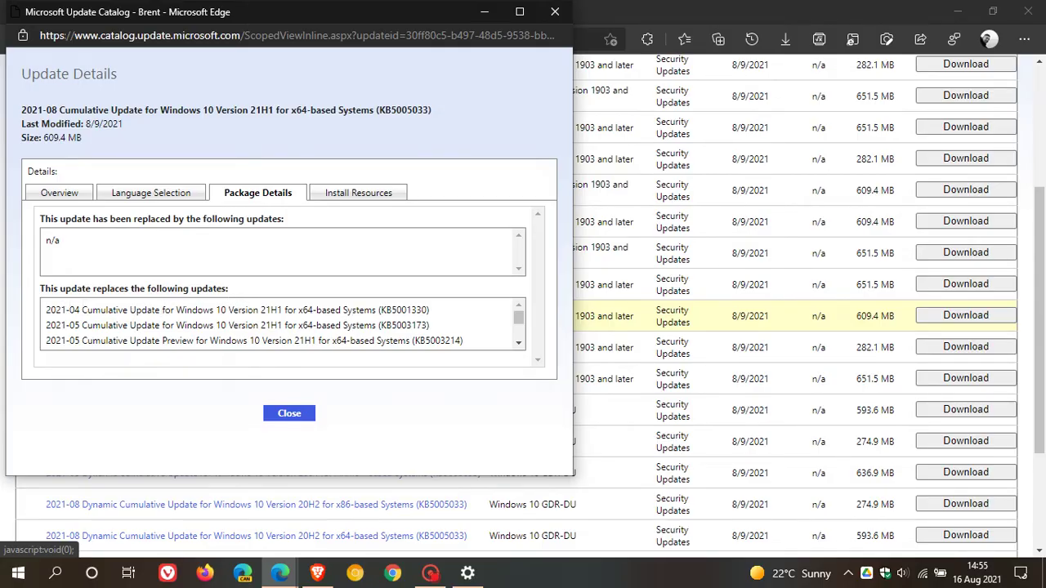
scroll(282, 324, "down", 1)
scroll(282, 325, "down", 1)
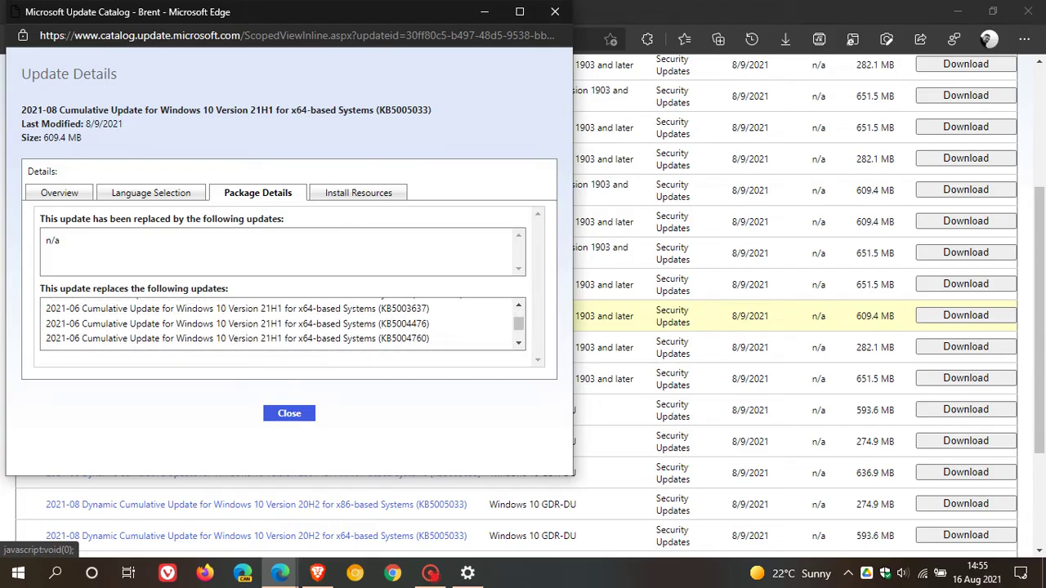
scroll(282, 325, "down", 1)
scroll(282, 325, "down", 1)
scroll(282, 324, "up", 4)
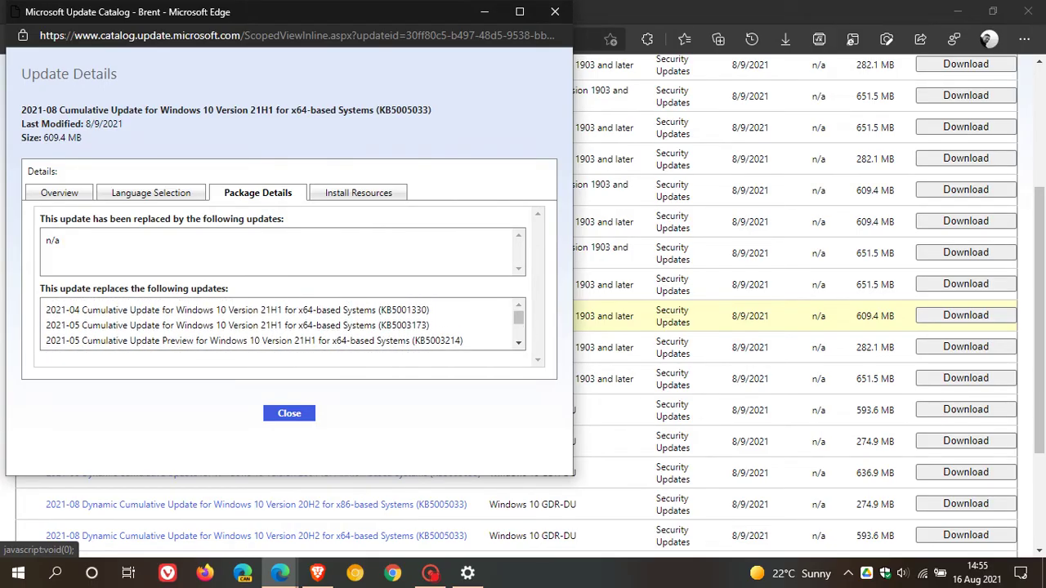
left_click(359, 200)
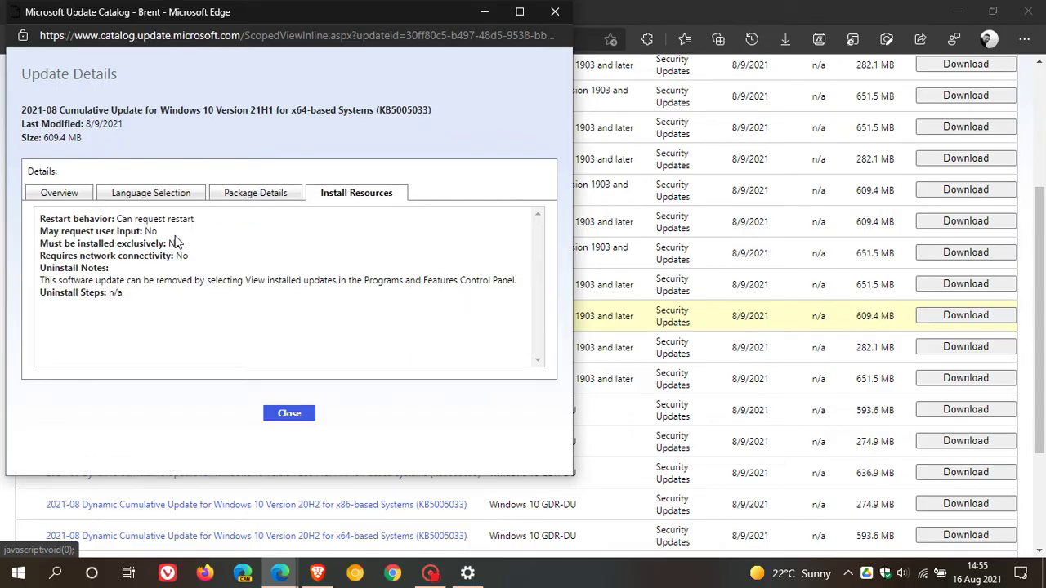
left_click(289, 414)
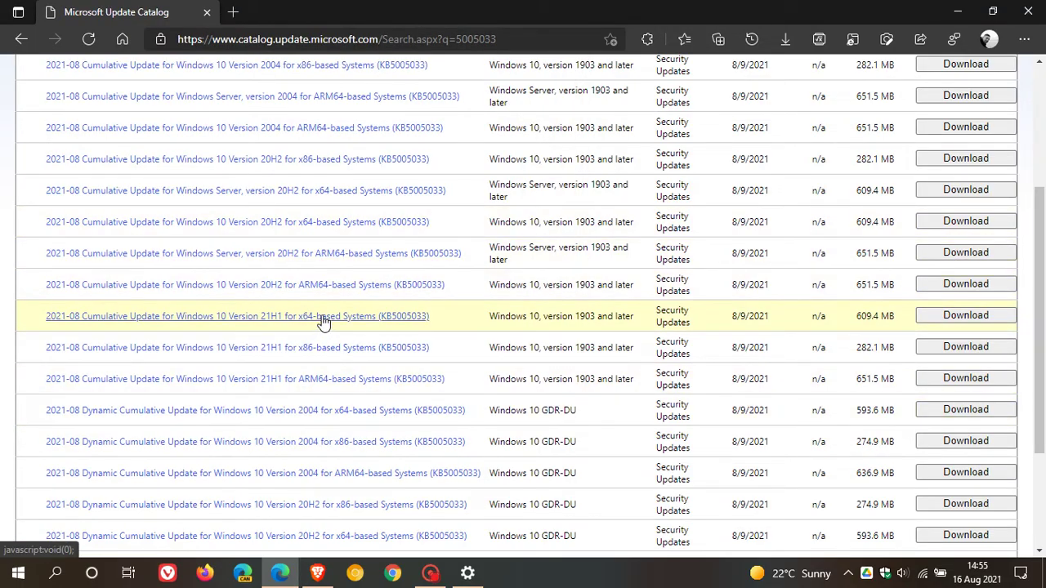
- Try to save the .msu package of the 21H1 x64 cumulative update (KB5005033) to Downloads, then cancel the save
left_click(941, 321)
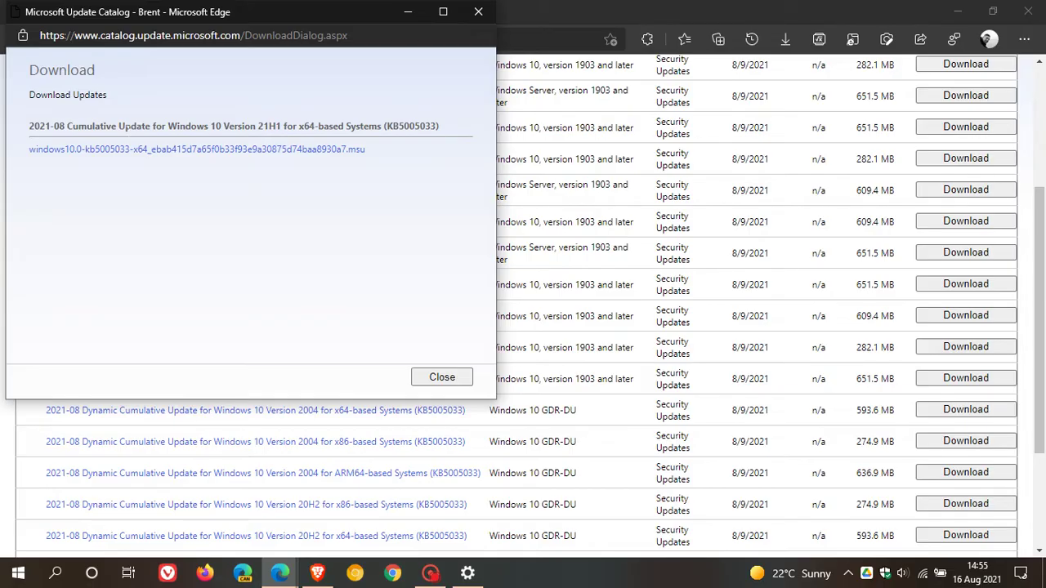
left_click(205, 155)
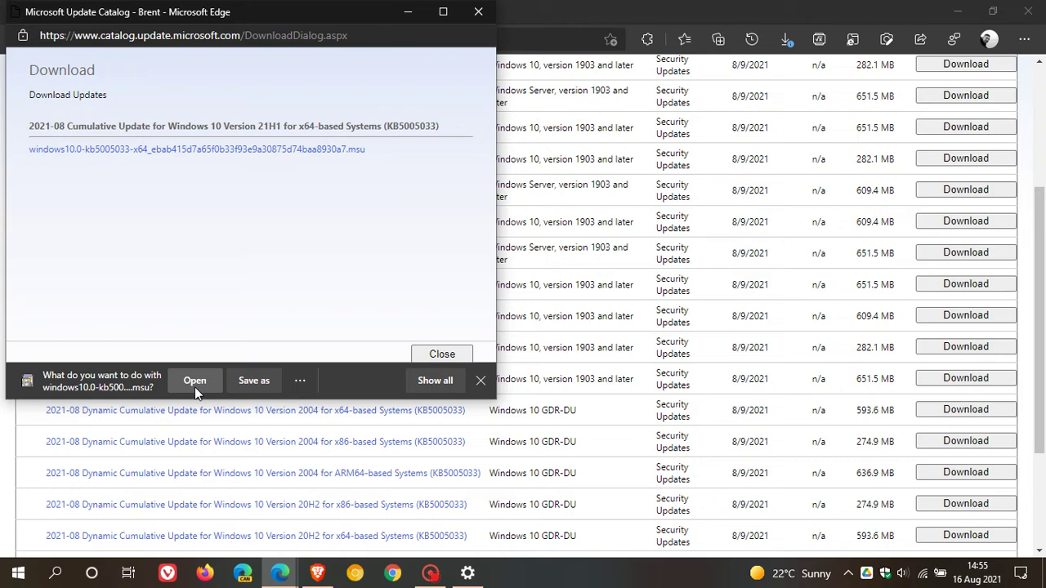
left_click(258, 386)
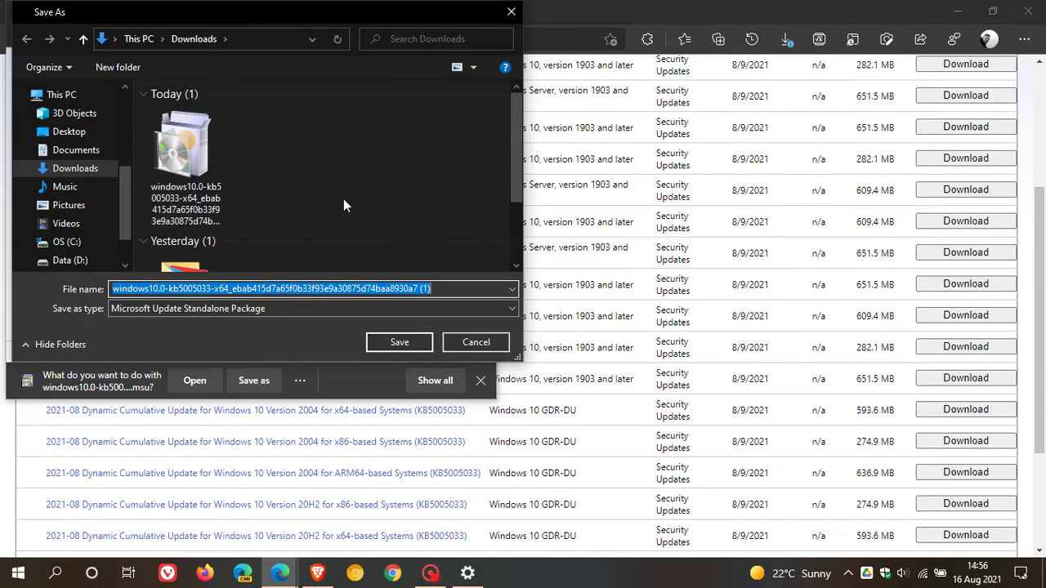
left_click(485, 348)
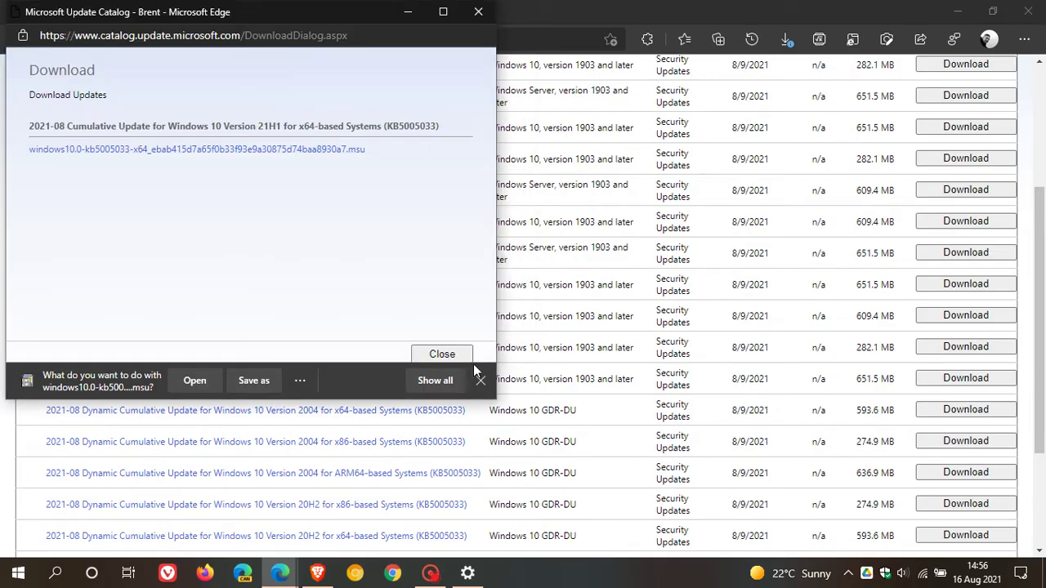
left_click(481, 381)
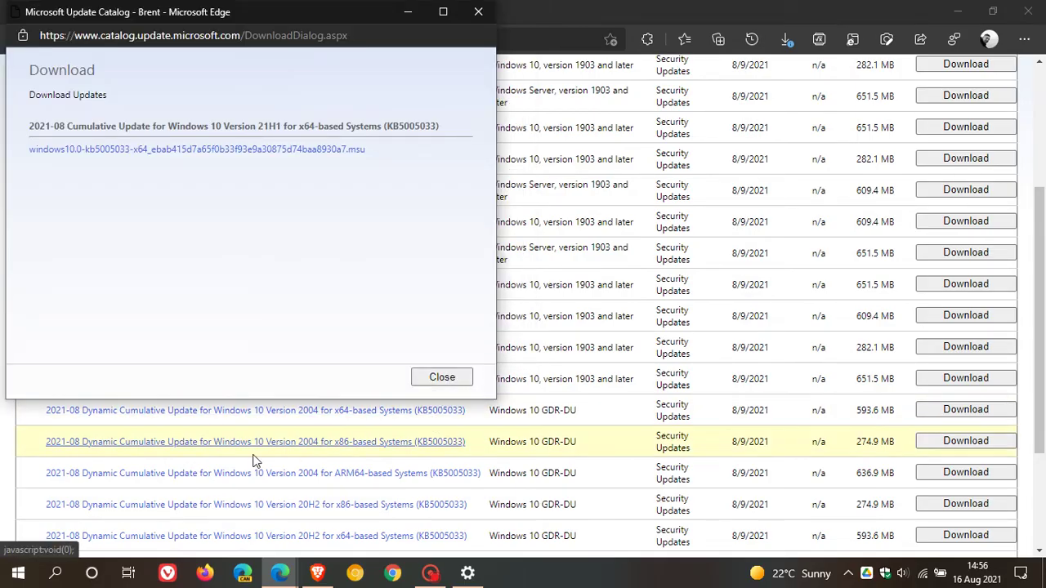
- Run the windows10.0-kb5005033-x64 update package from the Downloads folder in File Explorer and dismiss the standalone installer
left_click(17, 576)
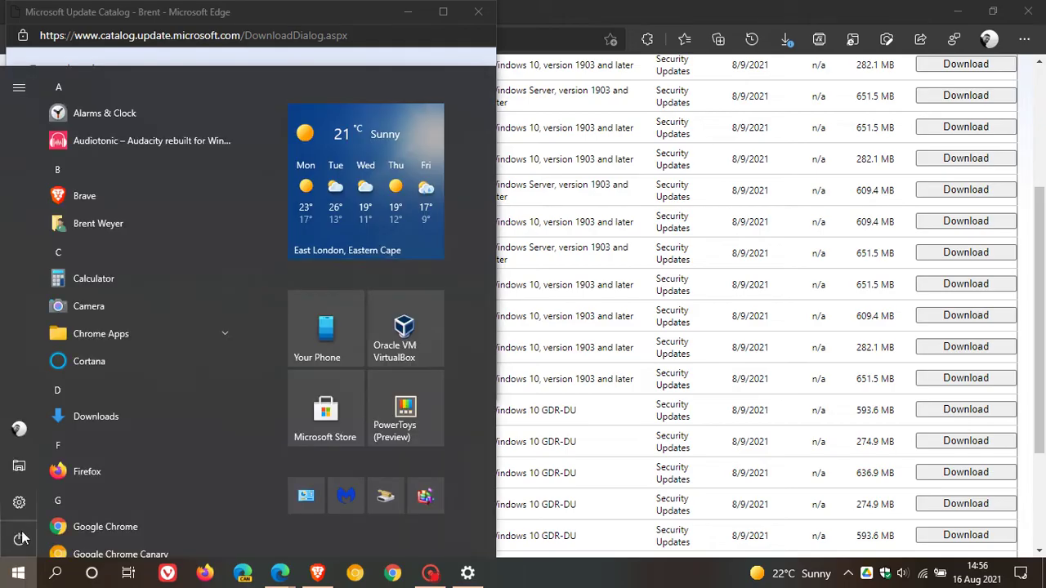
key("Escape")
key("super+e")
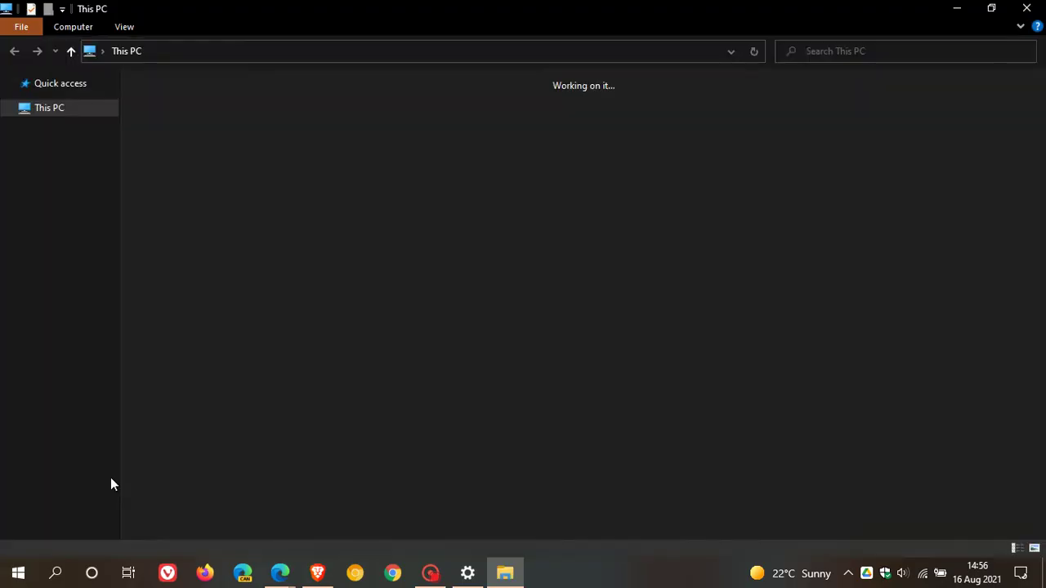
left_click(64, 367)
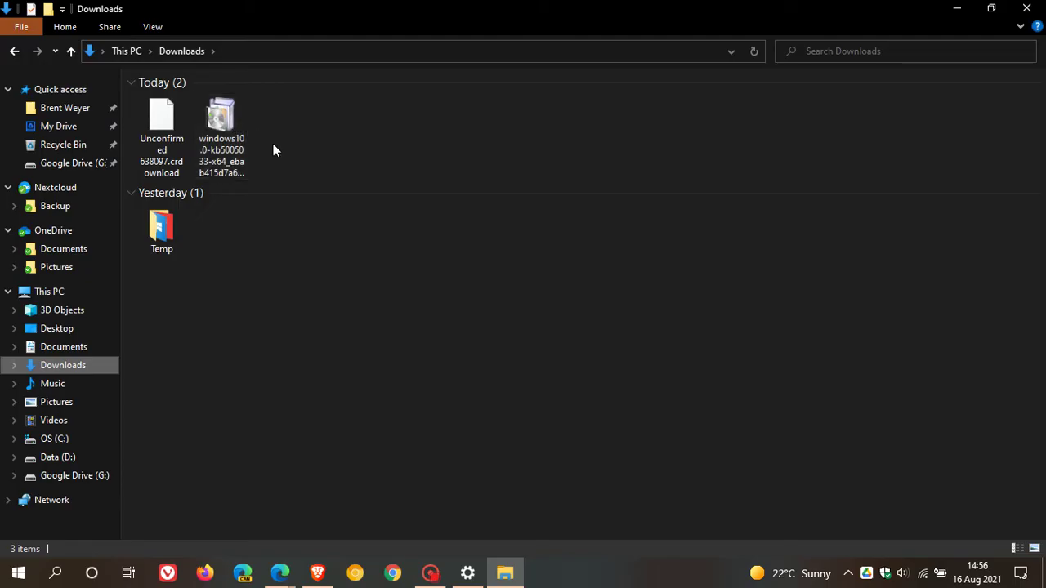
mouse_move(228, 160)
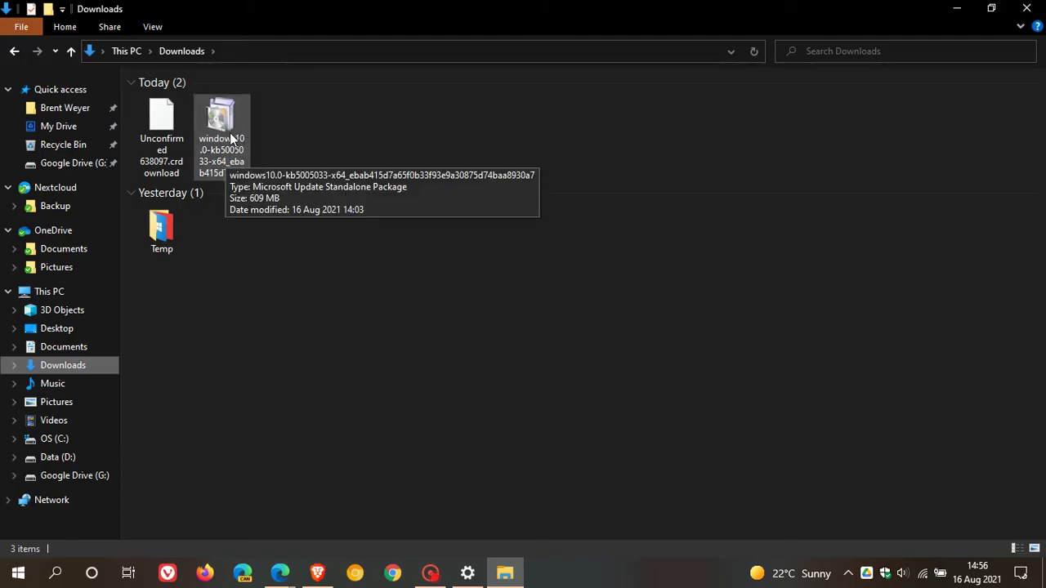
double_click(232, 137)
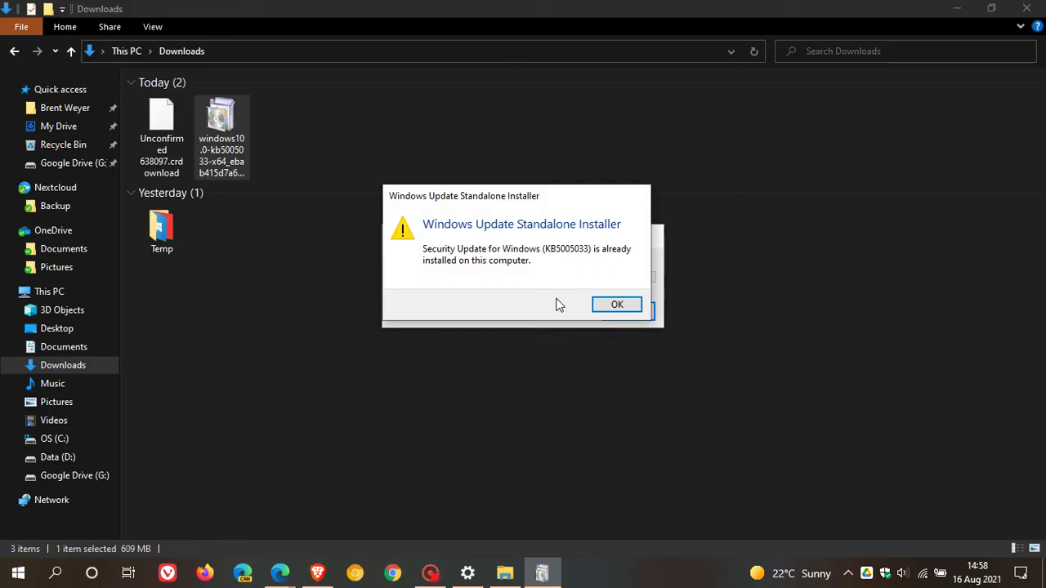
left_click(609, 307)
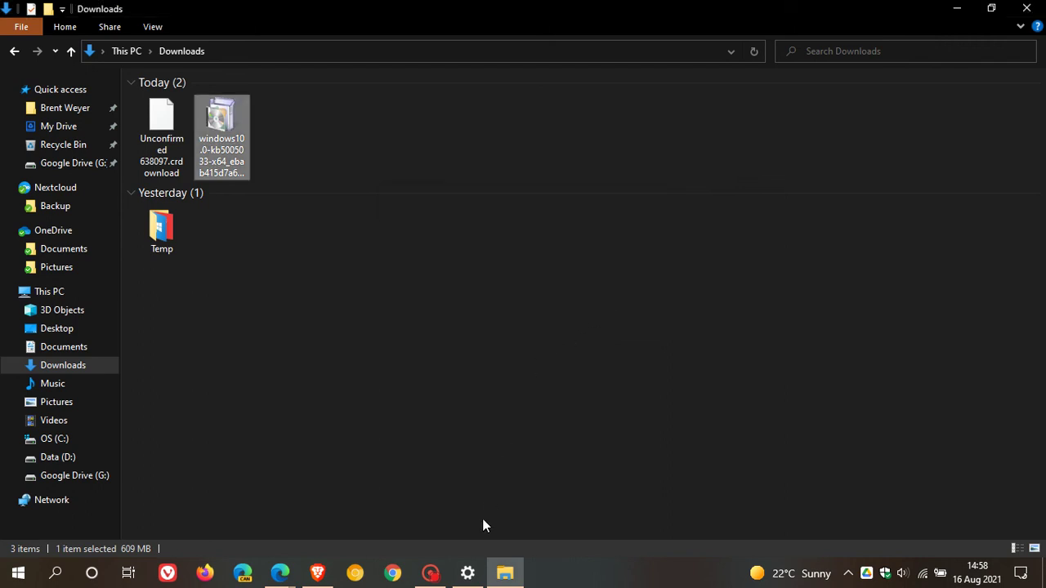
- Switch to Windows Settings and view the Windows Update history of installed updates
left_click(468, 575)
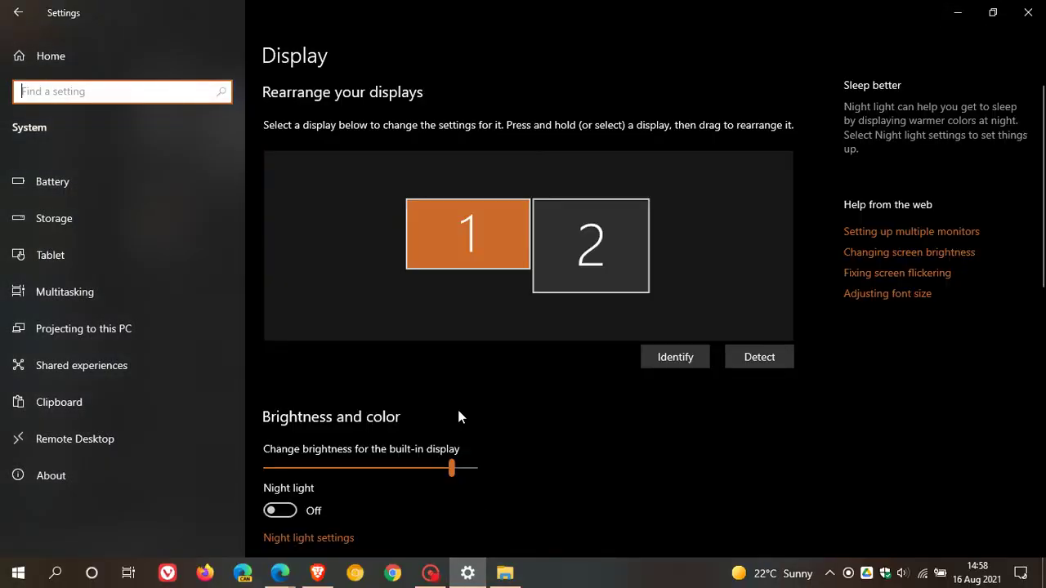
left_click(23, 18)
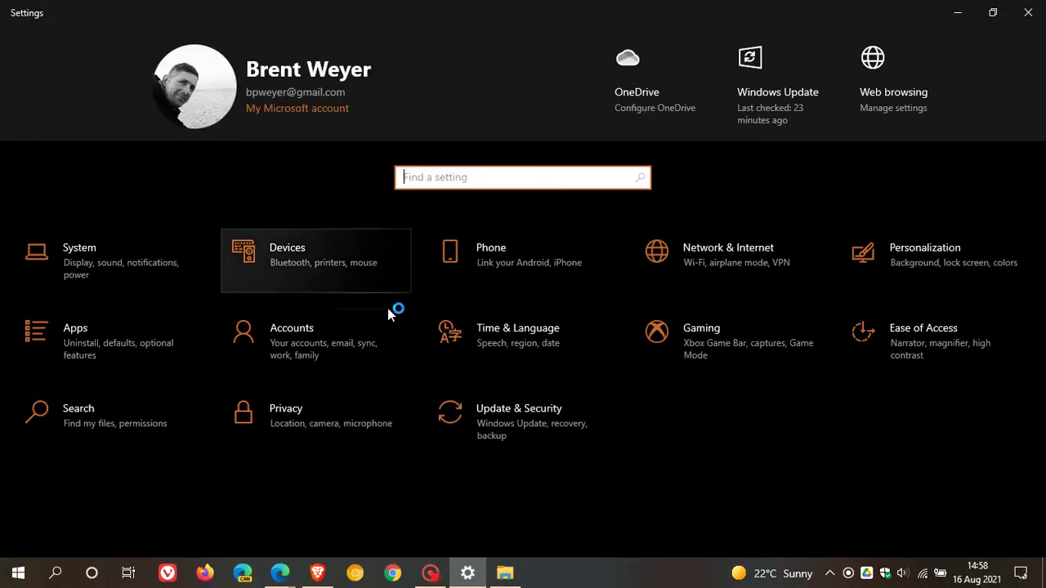
left_click(494, 421)
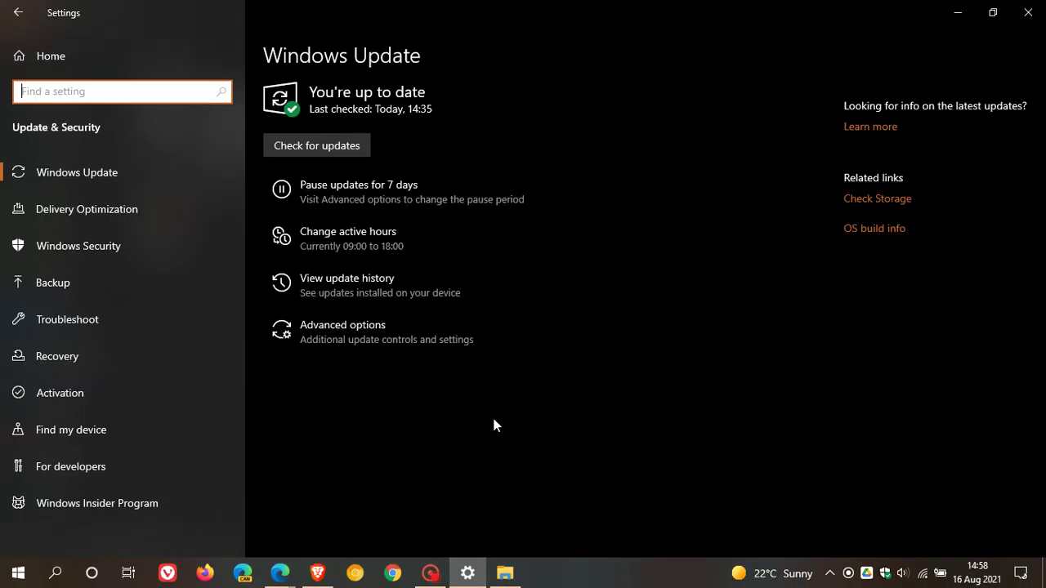
left_click(382, 284)
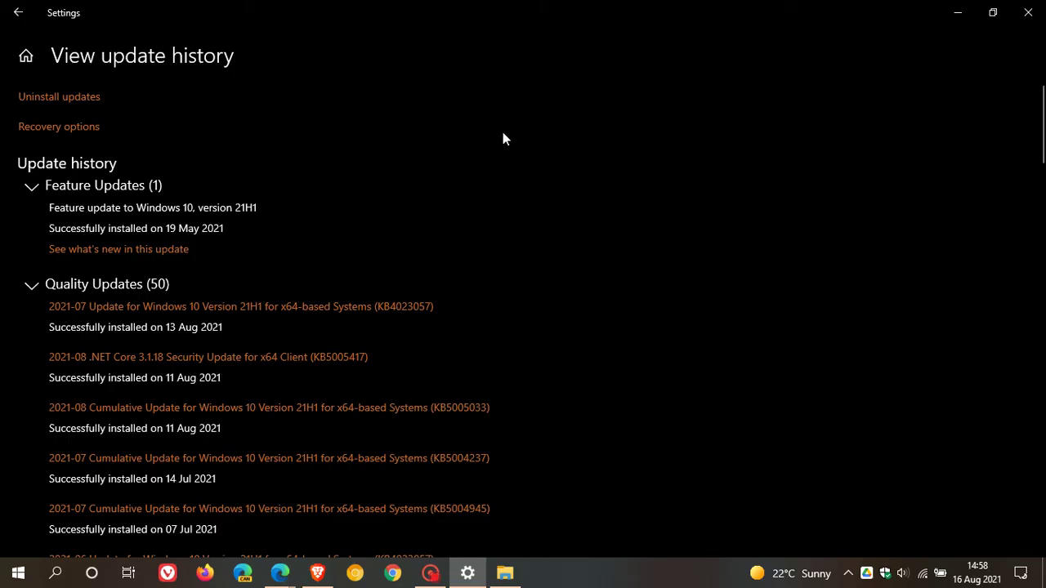
- Close Settings, File Explorer and the catalog's download window, and minimize the browser to return to the desktop
left_click(1026, 13)
left_click(1031, 10)
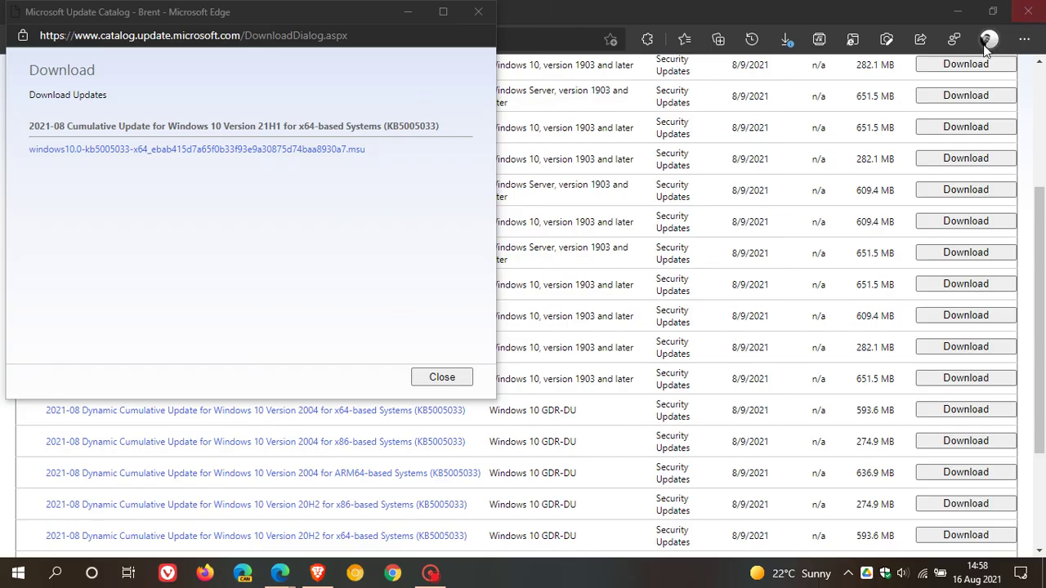
left_click(948, 12)
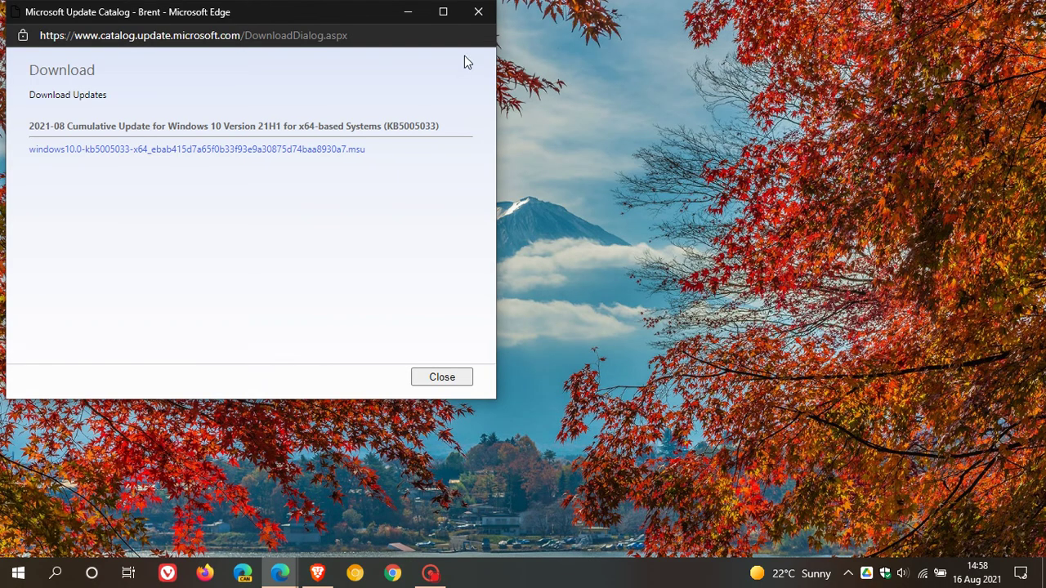
left_click(478, 12)
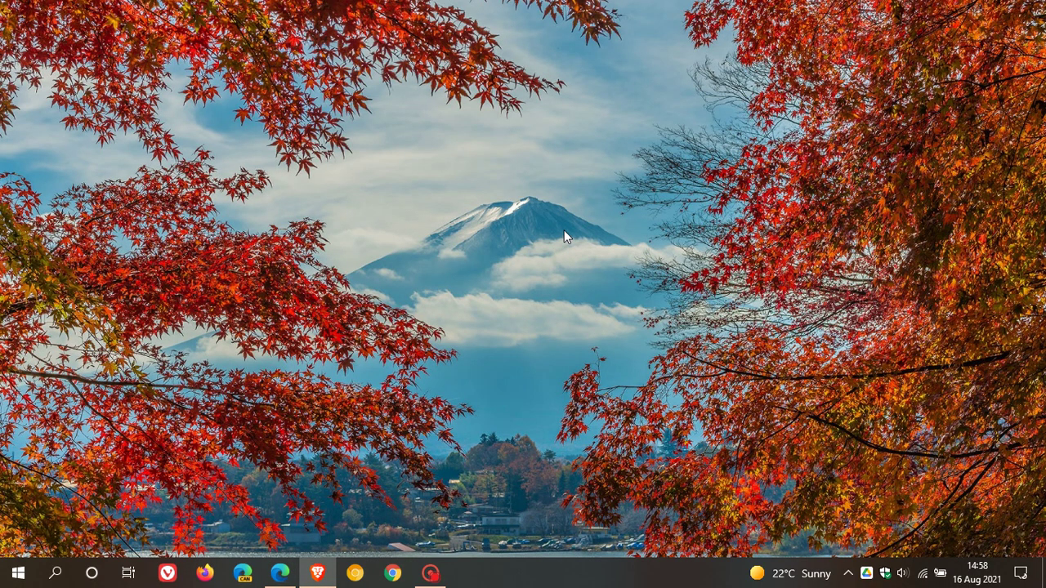